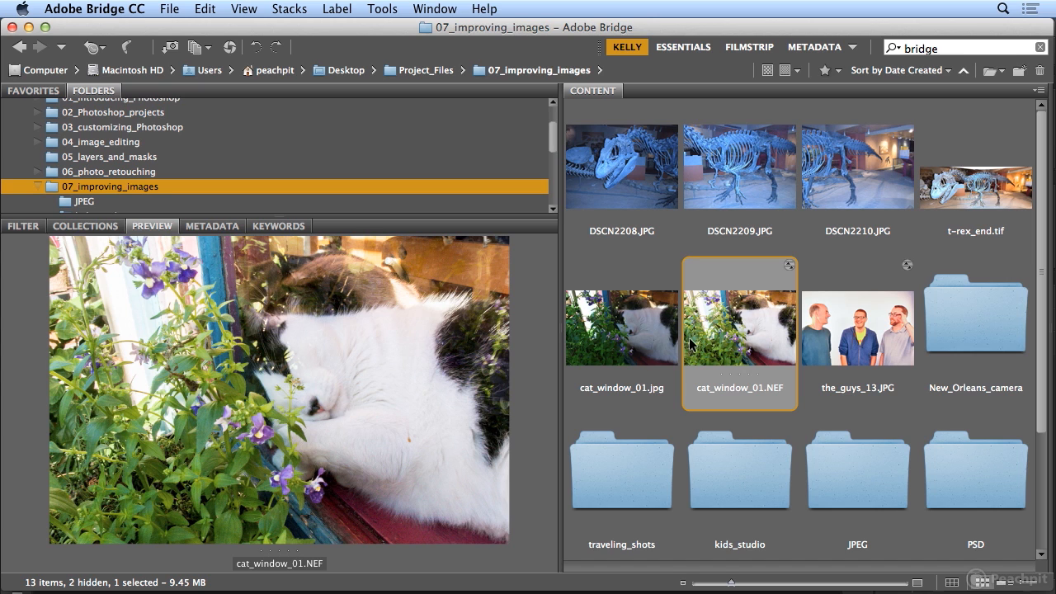
Step: Open cat_window_01.NEF in Camera Raw and turn off the highlight clipping warning
double_click(745, 349)
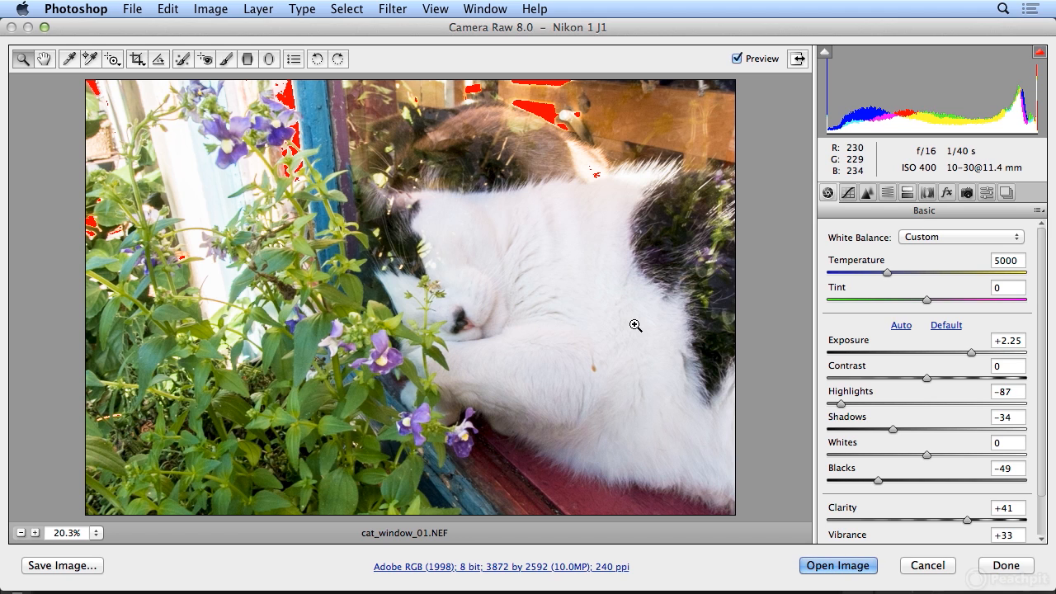
left_click(1040, 57)
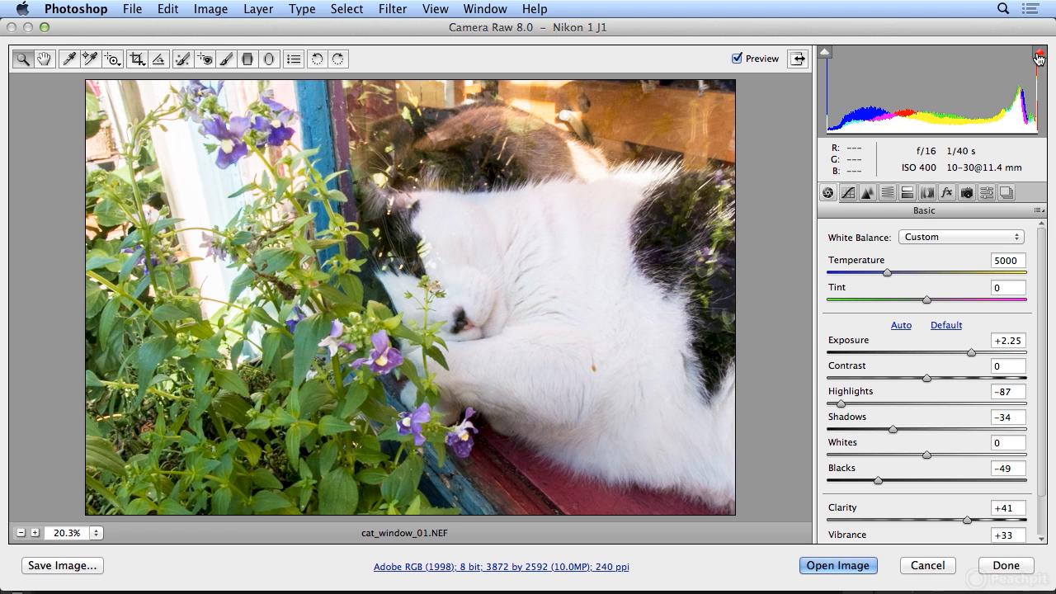
Step: Draw a free-ratio crop around the cat, about 2780 by 2331 pixels, reaching the photo's lower-right corner
left_click(140, 60)
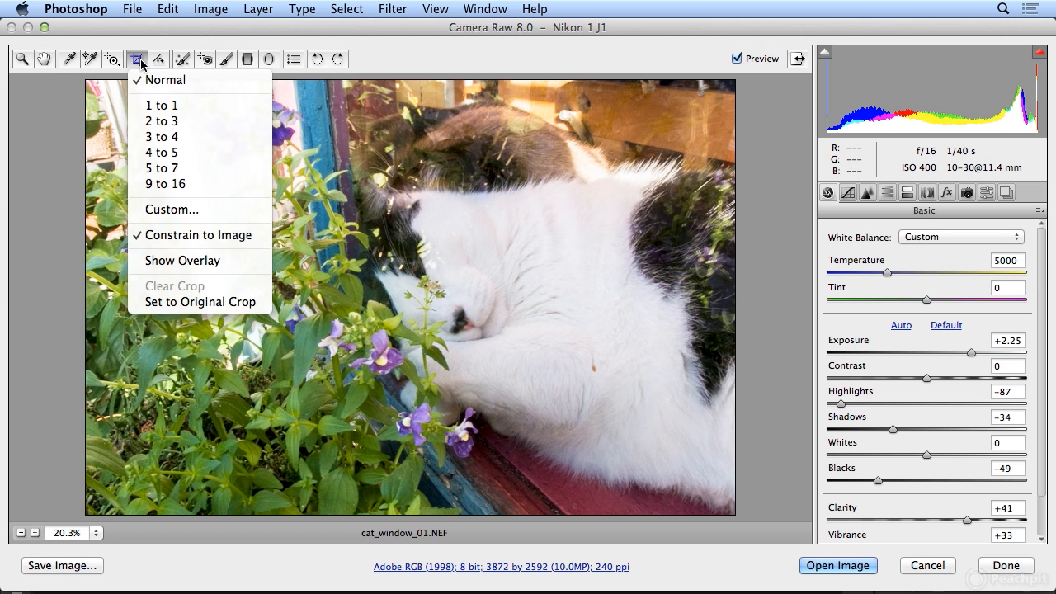
left_click(140, 60)
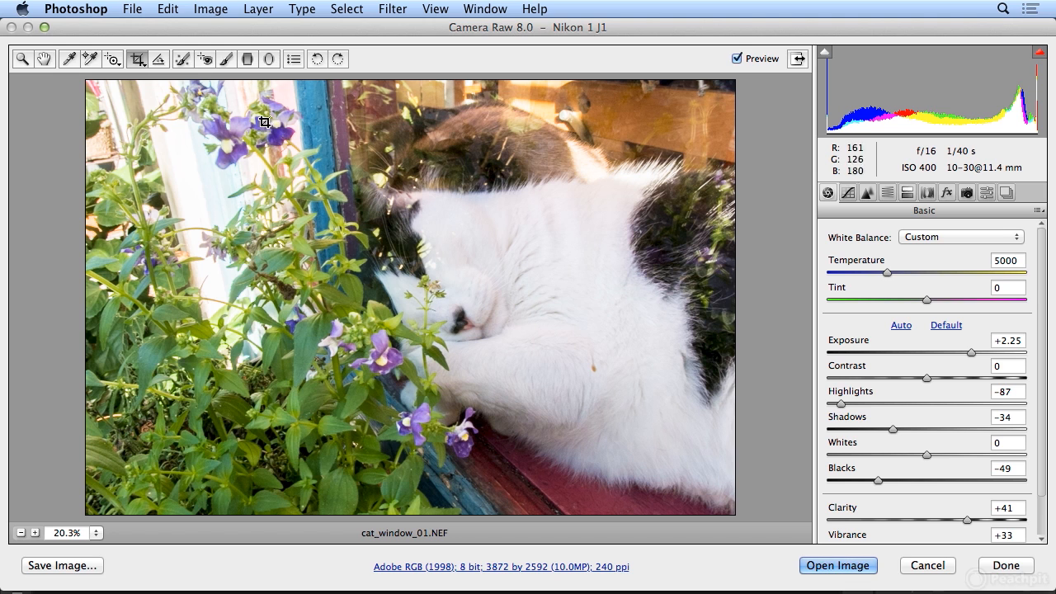
left_click_drag(270, 123, 745, 512)
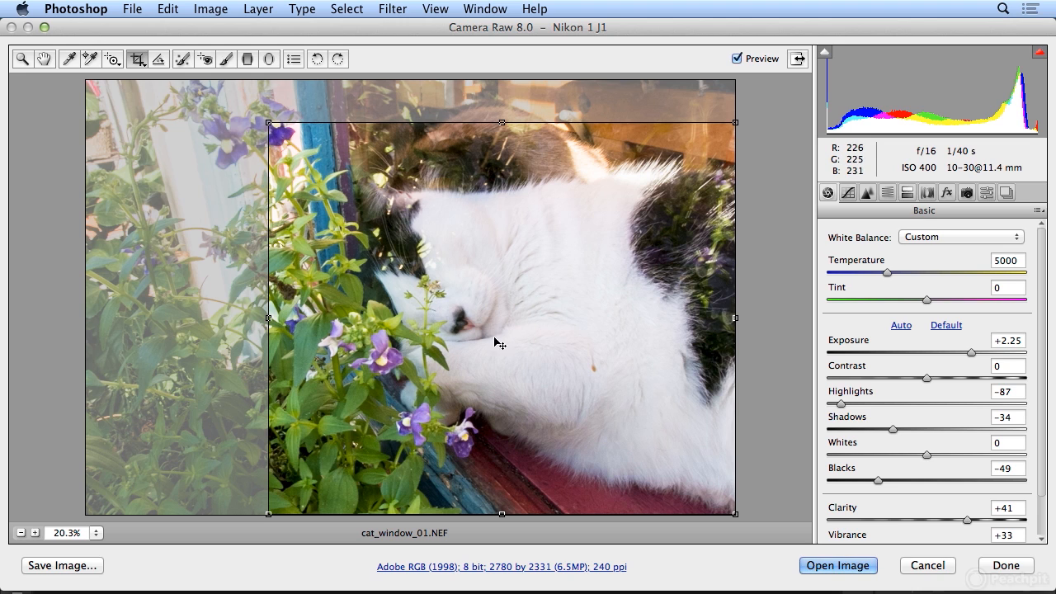
Step: Show the crop overlay grid and pull the crop's top and left edges inward to about 2617 by 2051 pixels
left_click(133, 63)
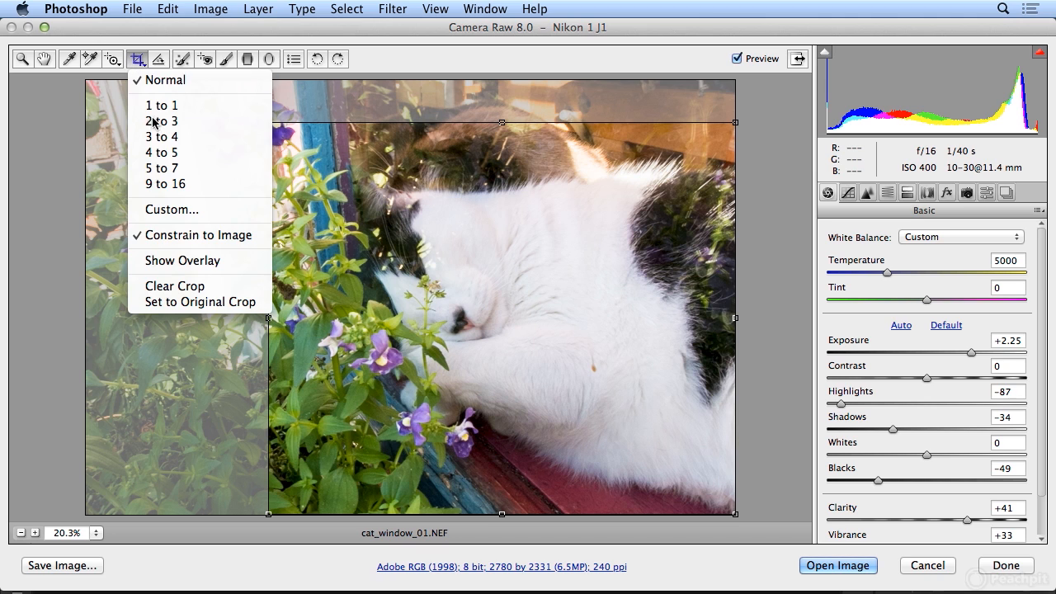
left_click(214, 262)
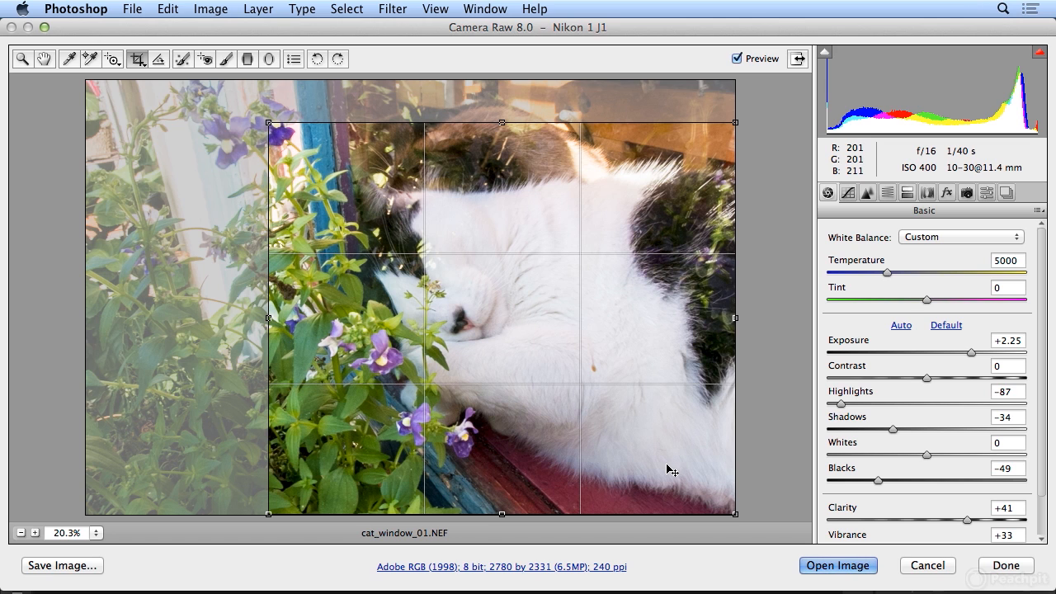
left_click_drag(503, 125, 497, 172)
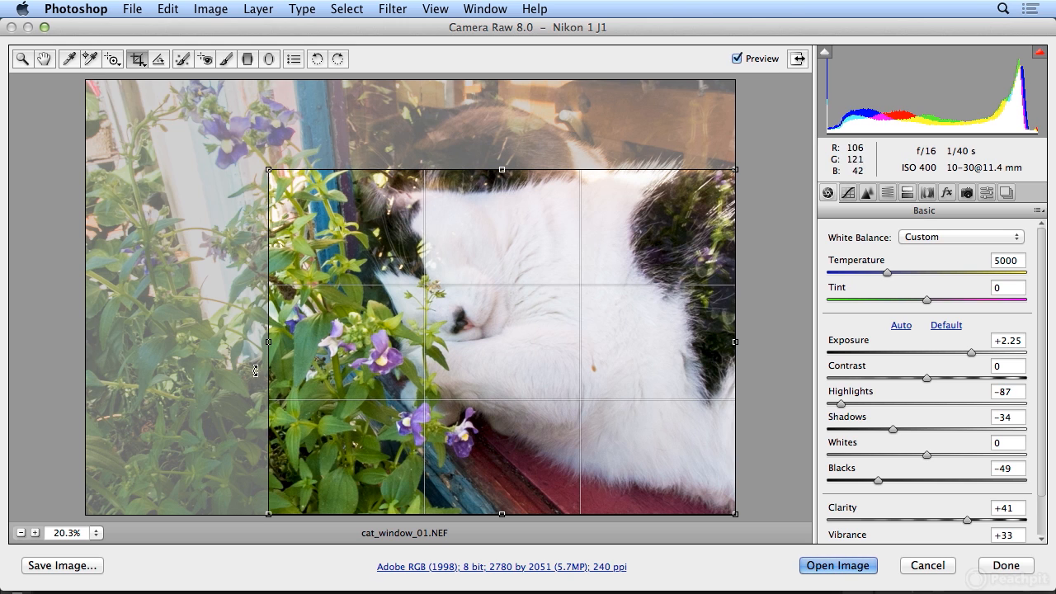
left_click_drag(270, 342, 299, 344)
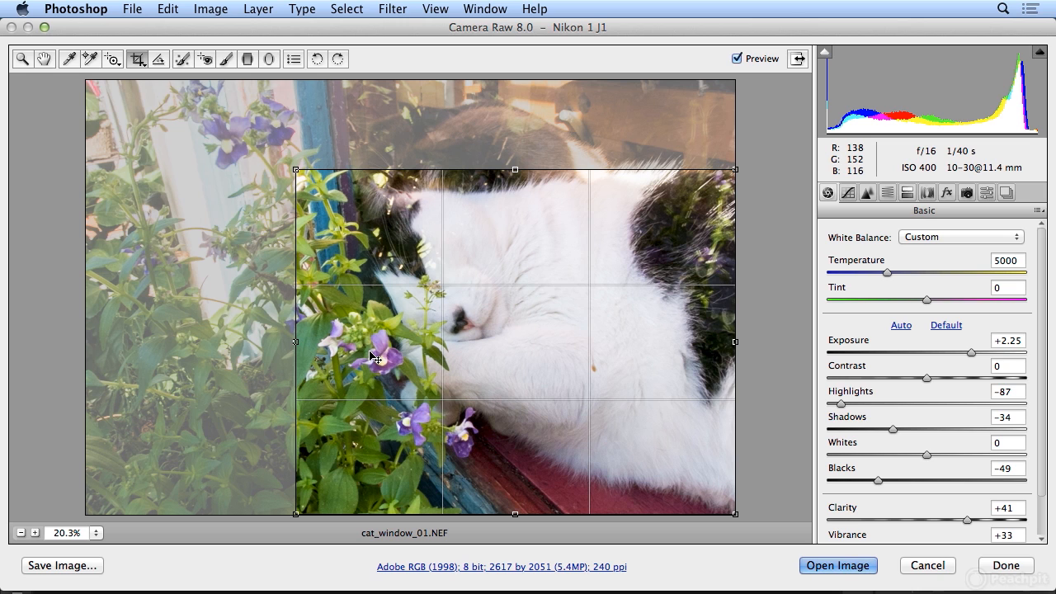
Step: Constrain the cat crop to a 4 to 5 ratio, shift it against the photo's right edge and save the raw edits
left_click(137, 62)
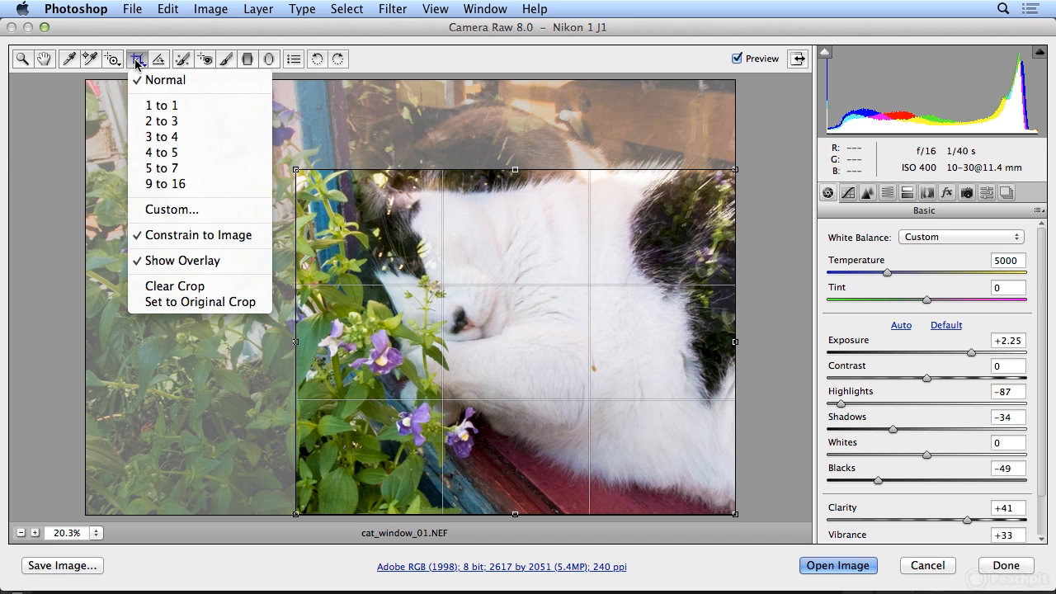
left_click(163, 154)
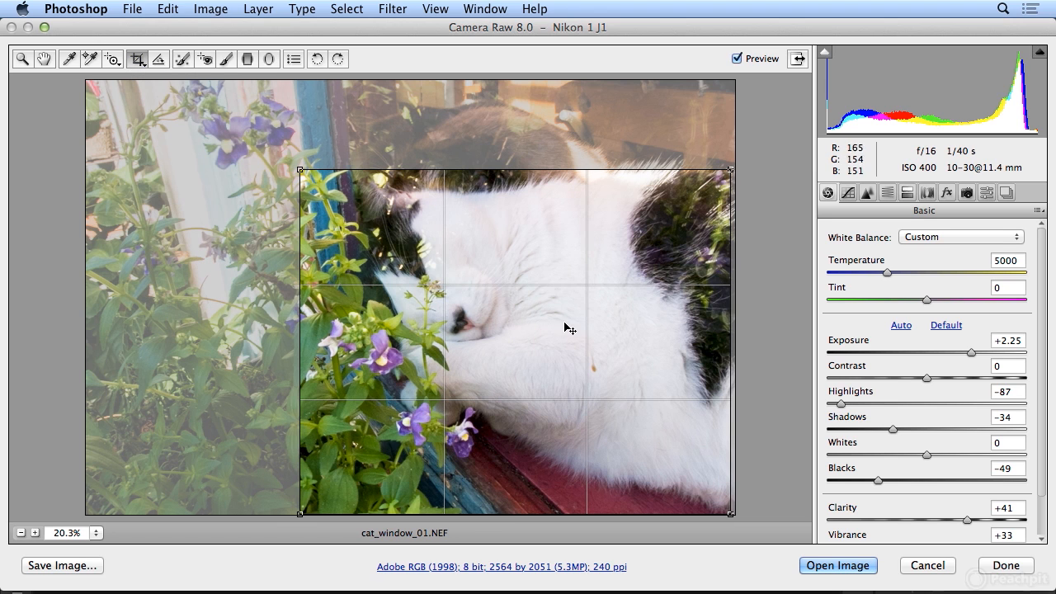
mouse_move(632, 355)
left_mouse_down()
mouse_move(585, 358)
mouse_move(636, 365)
left_mouse_up()
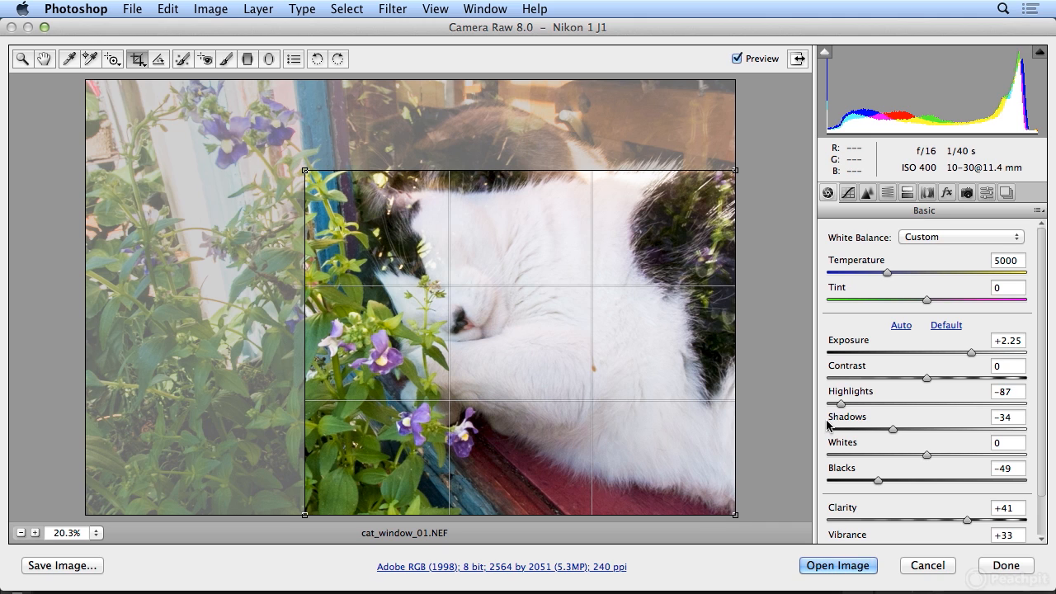
left_click(986, 566)
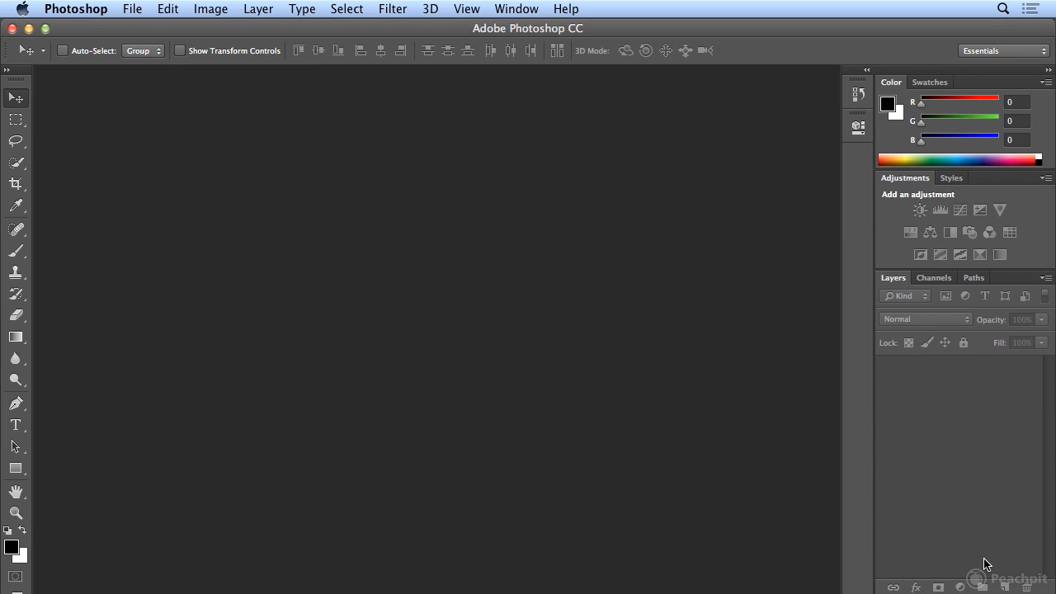
Step: Switch to Adobe Bridge and compare the previews of cat_window_01.jpg and cat_window_01.NEF
key("super+Tab")
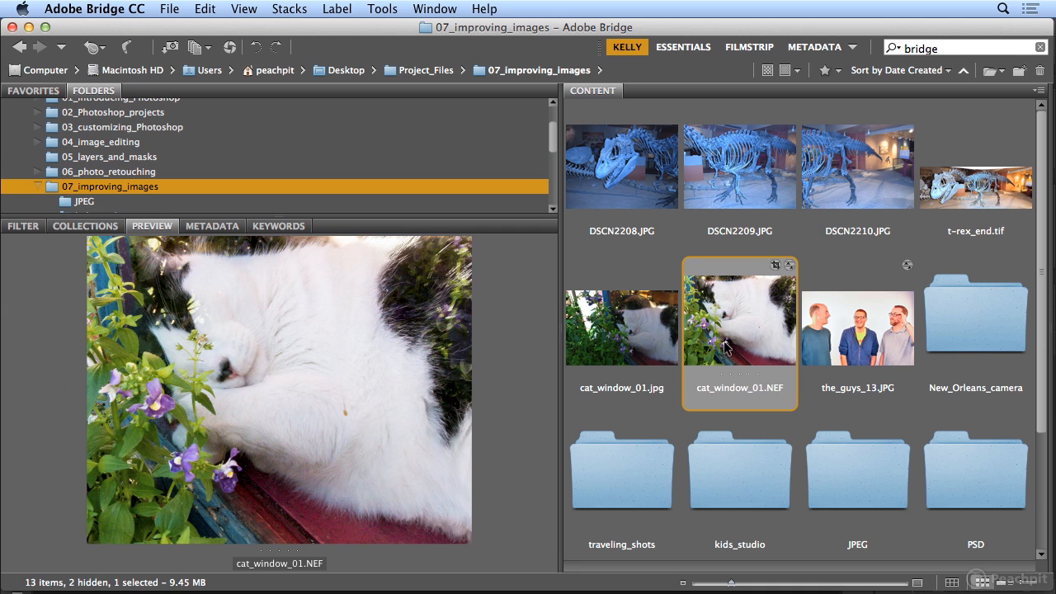
left_click(628, 345)
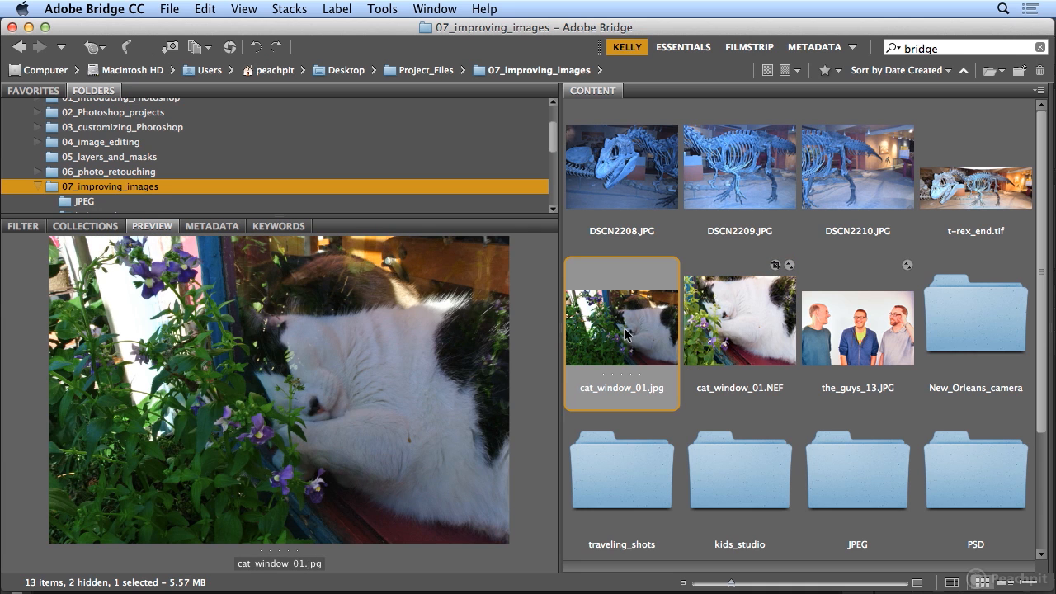
left_click(743, 356)
left_click(643, 353)
left_click(725, 356)
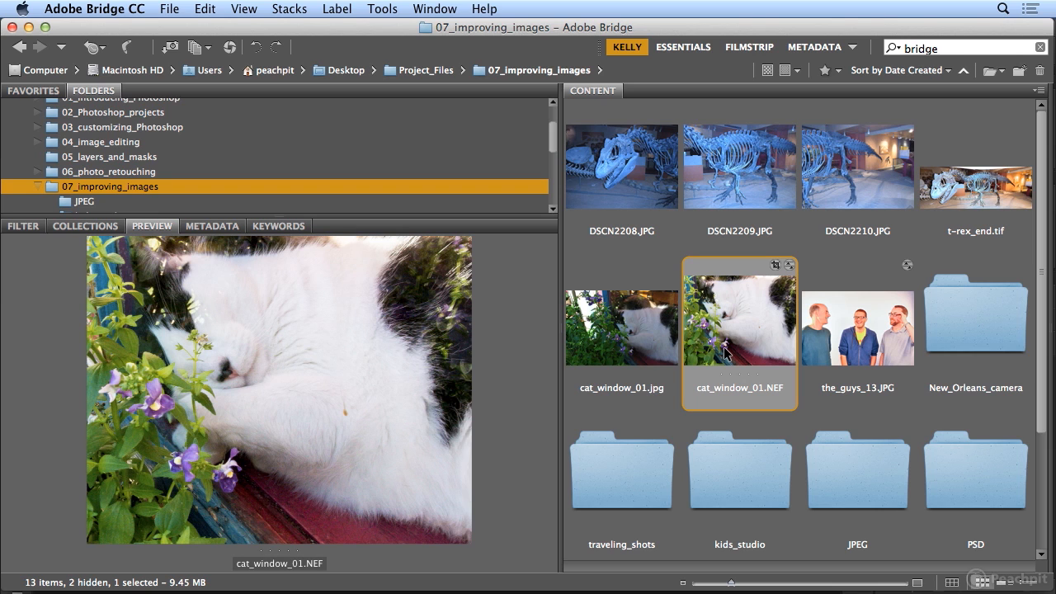
Step: Reopen cat_window_01.NEF in Camera Raw, heal the brown spot on the cat's fur using clean fur below it, and save the edit
double_click(724, 353)
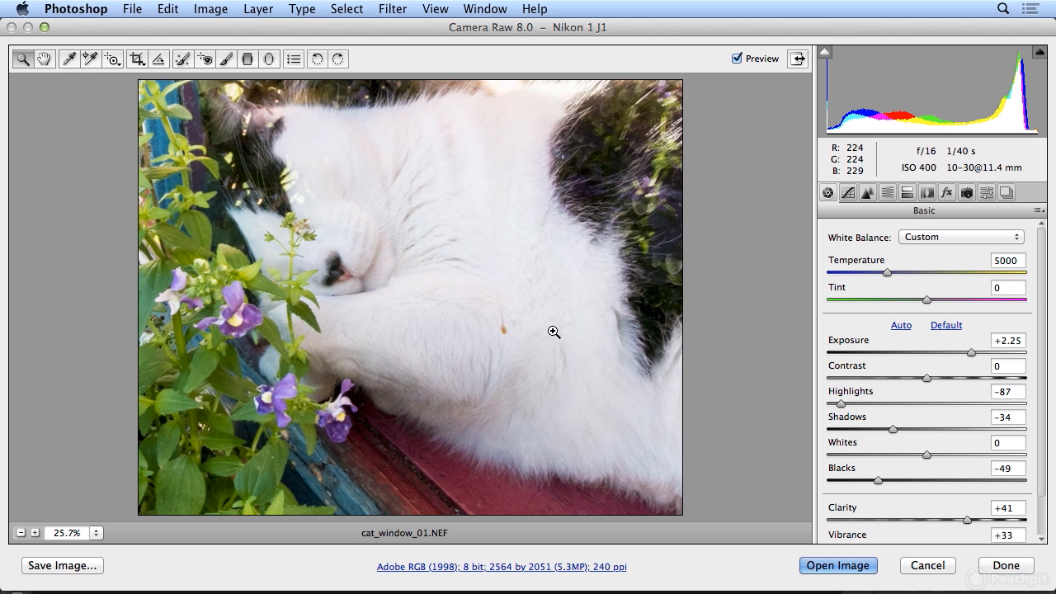
left_click(176, 66)
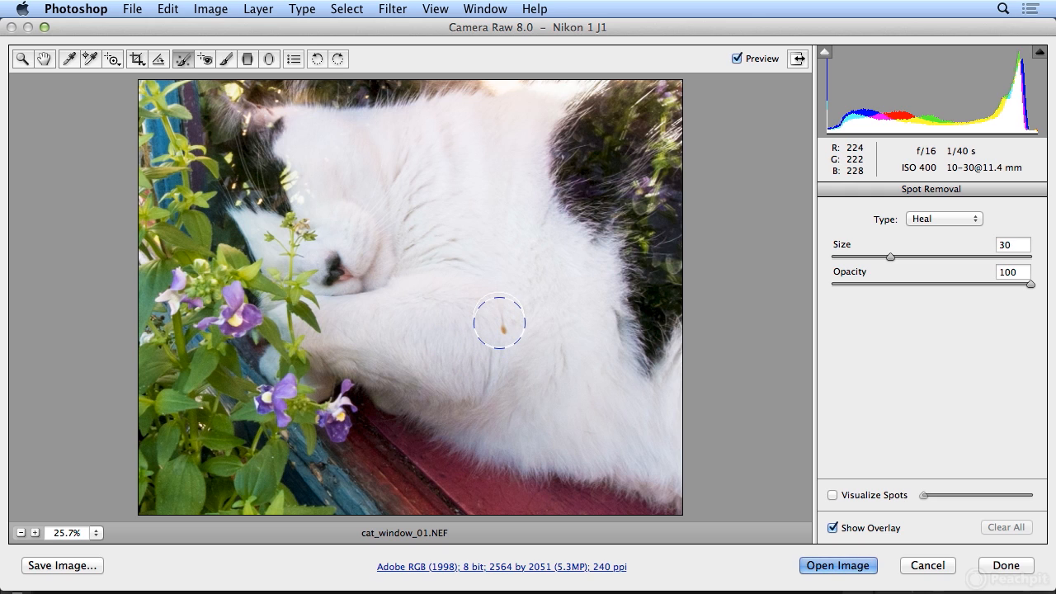
left_click(500, 322)
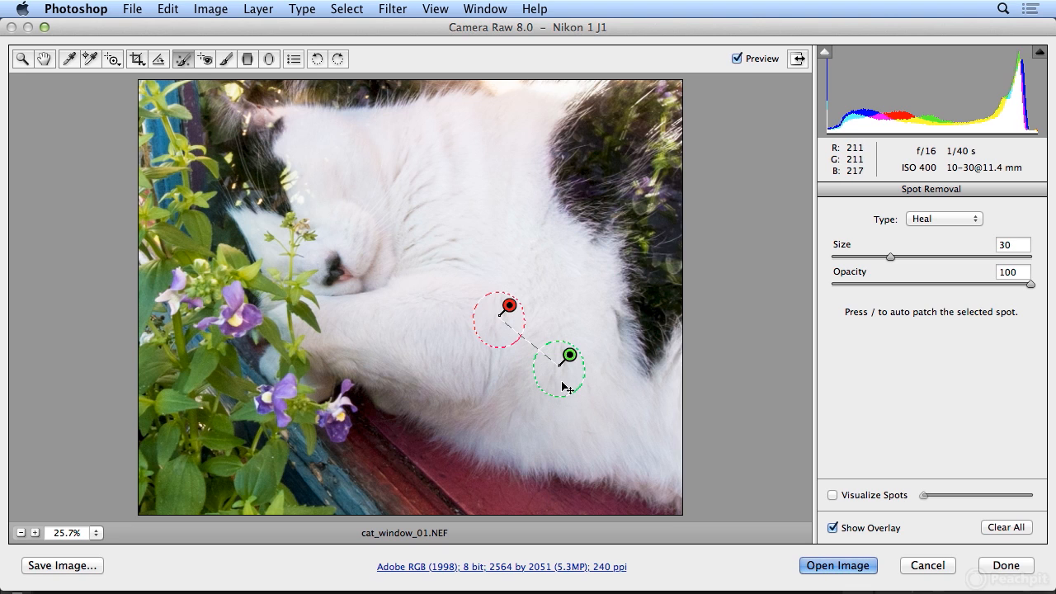
left_click_drag(572, 397, 576, 347)
left_click_drag(529, 280, 532, 427)
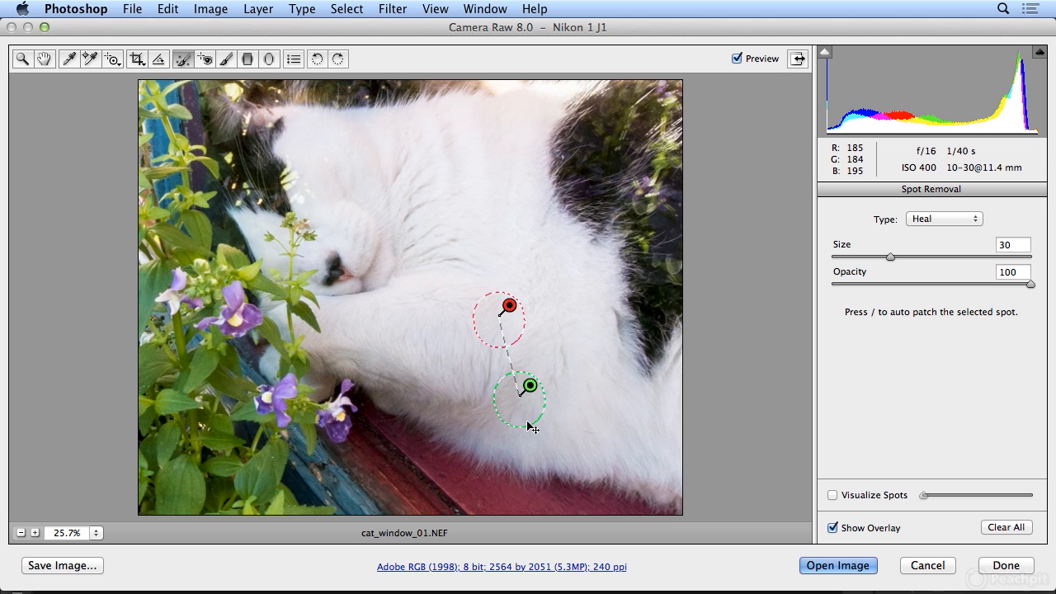
left_click(1006, 569)
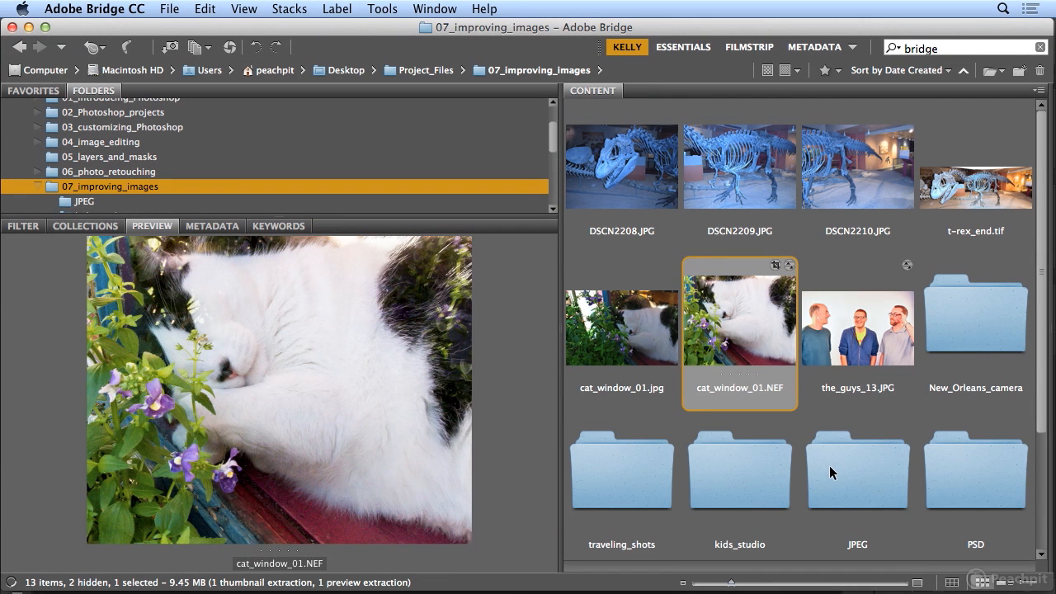
Step: Clear the Camera Raw develop settings from the_guys_13.JPG
left_click(875, 346)
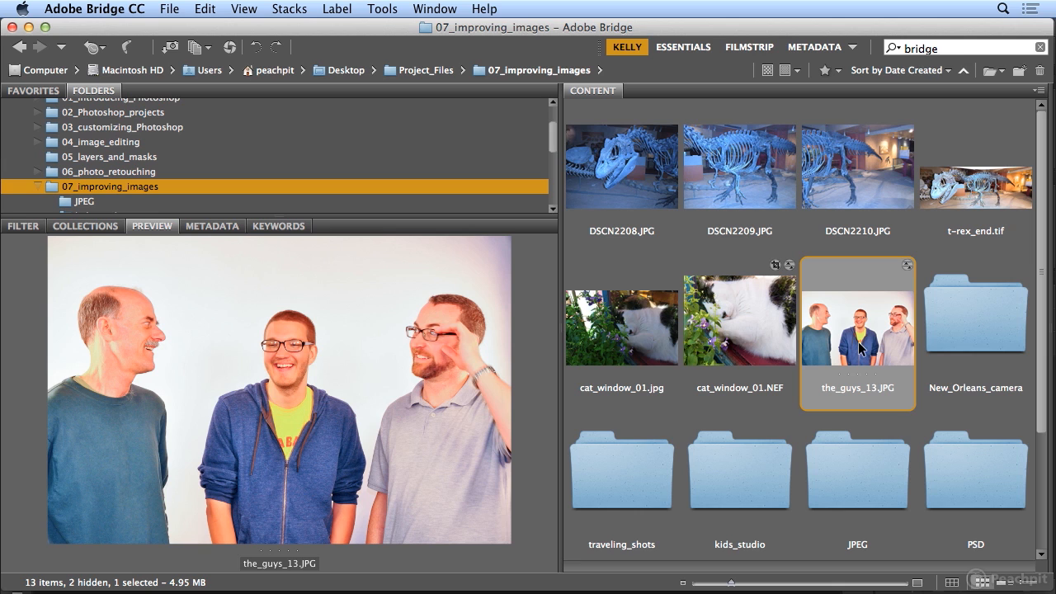
left_click(169, 11)
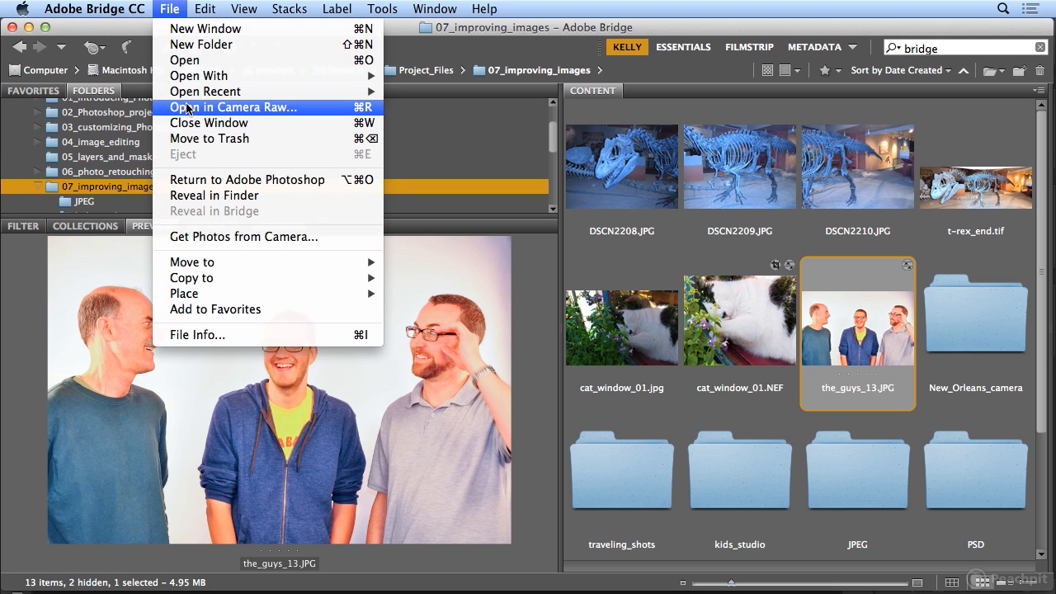
mouse_move(194, 13)
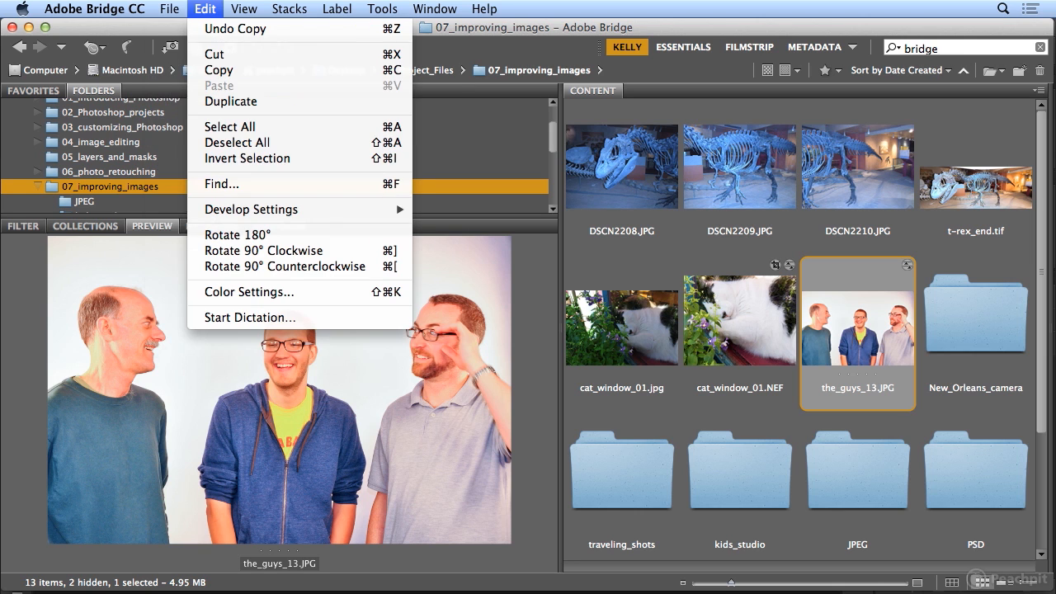
mouse_move(259, 213)
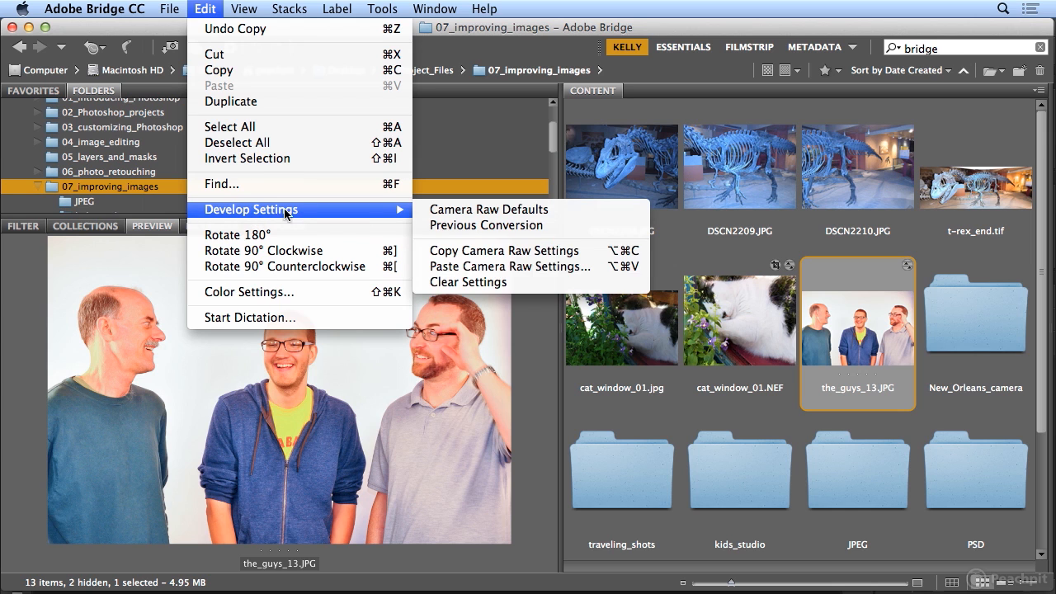
left_click(559, 283)
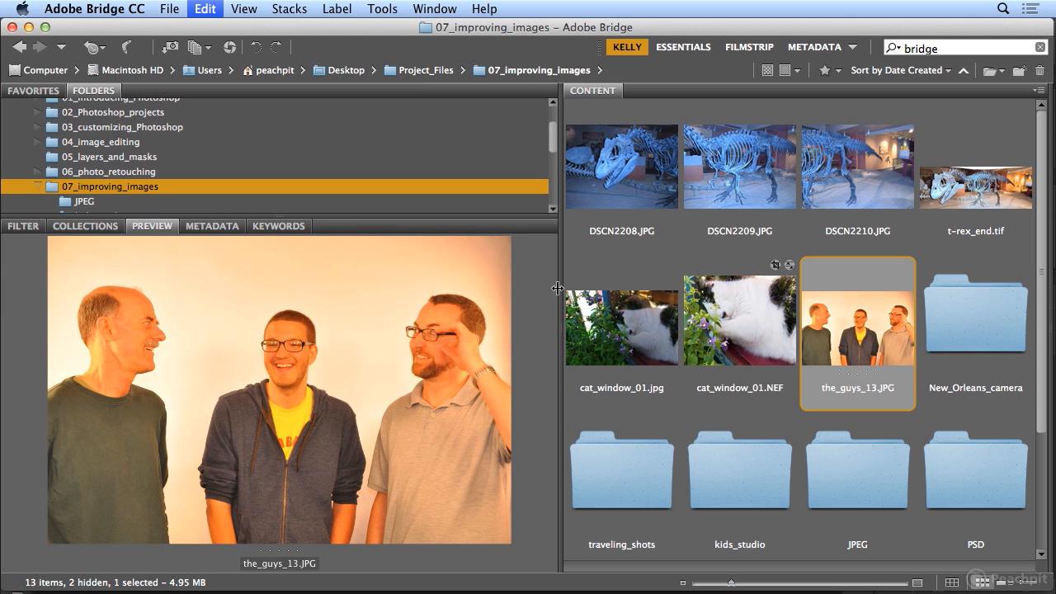
Step: Paste the copied Camera Raw settings onto the_guys_13.JPG
left_click(205, 9)
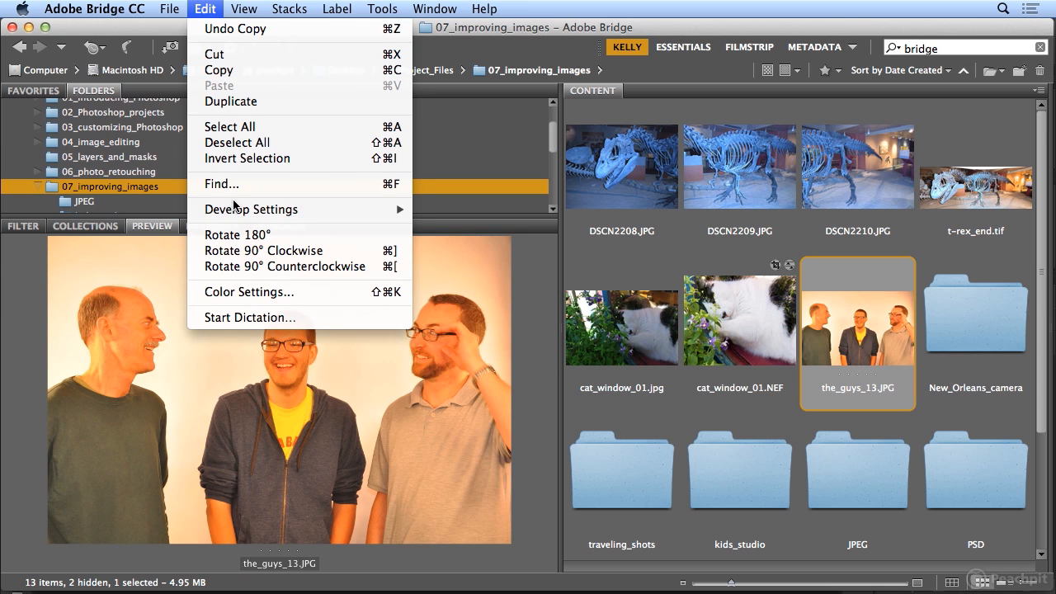
mouse_move(234, 208)
left_click(463, 266)
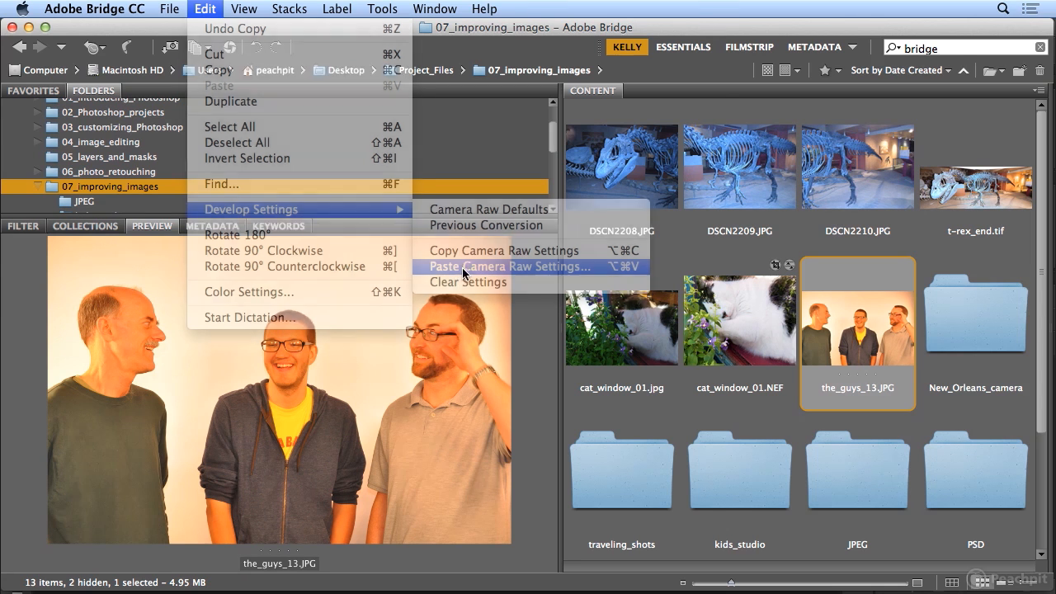
left_click(663, 61)
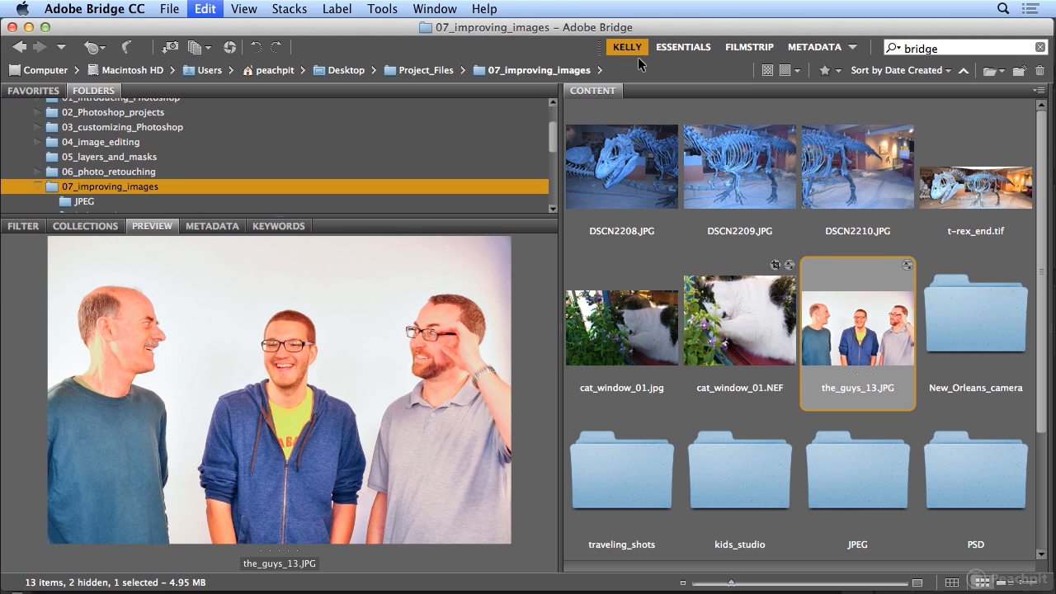
Step: Open the_guys_13.JPG in Camera Raw and draw a 4 to 5 crop around the middle man, about 1725 by 2156 pixels
double_click(879, 342)
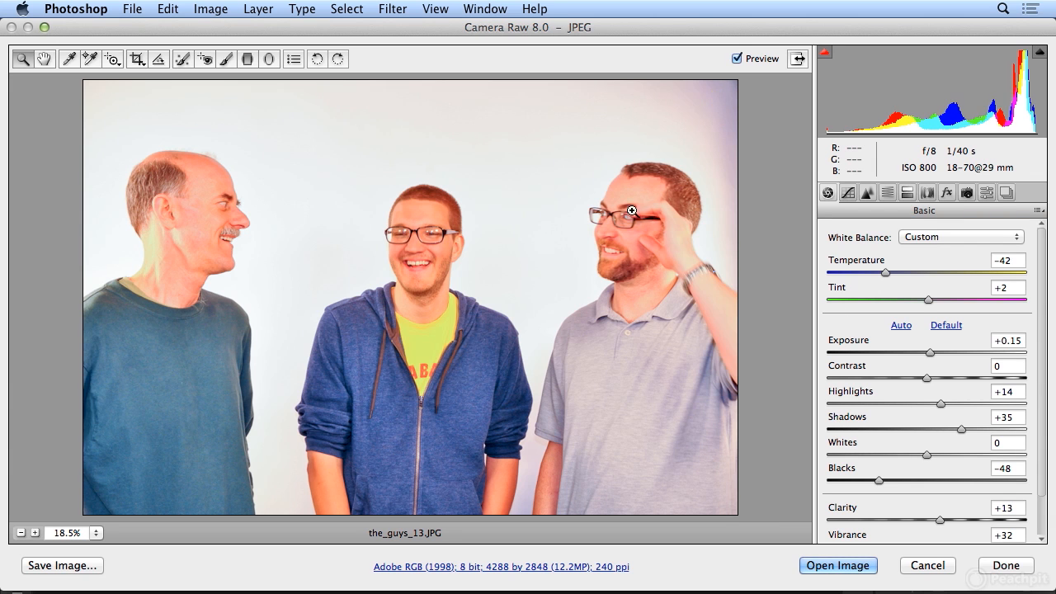
left_click(138, 58)
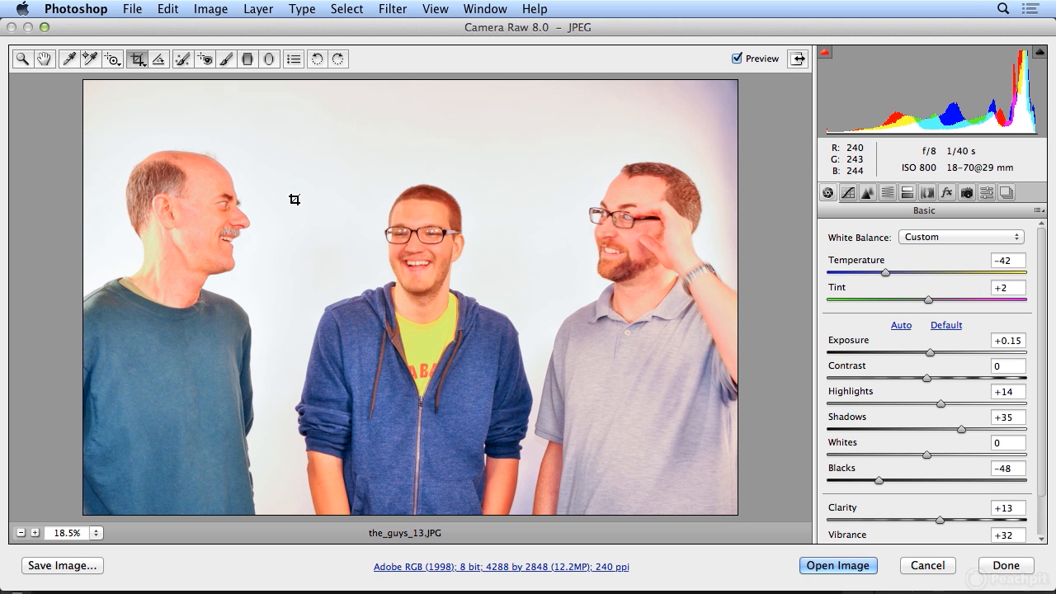
left_click_drag(253, 135, 545, 463)
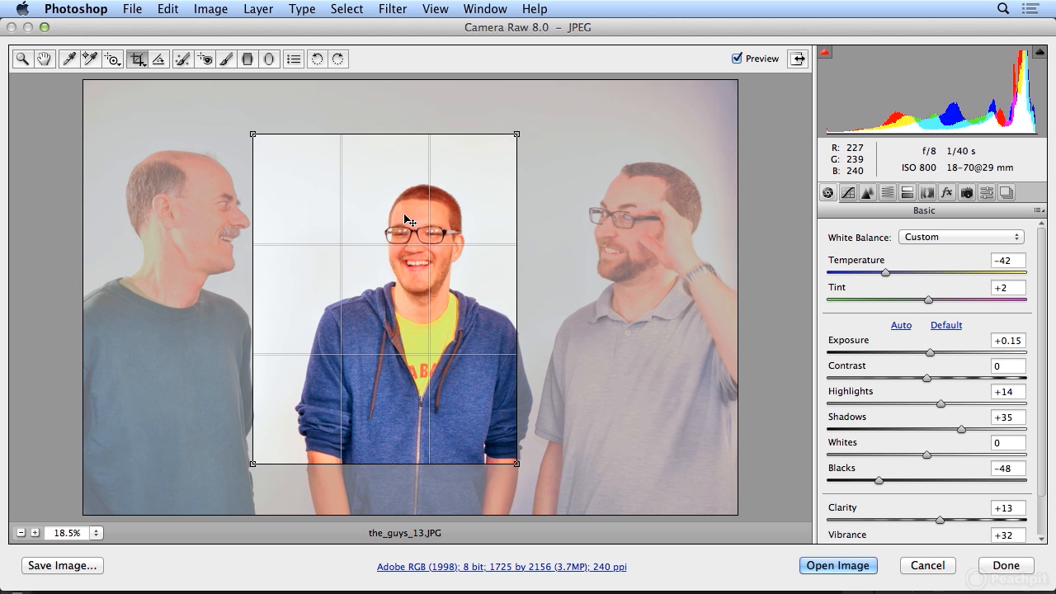
Step: Set the crop ratio to Normal and tighten the crop around the middle man's head and torso to about 1444 by 1729 pixels
left_click(136, 61)
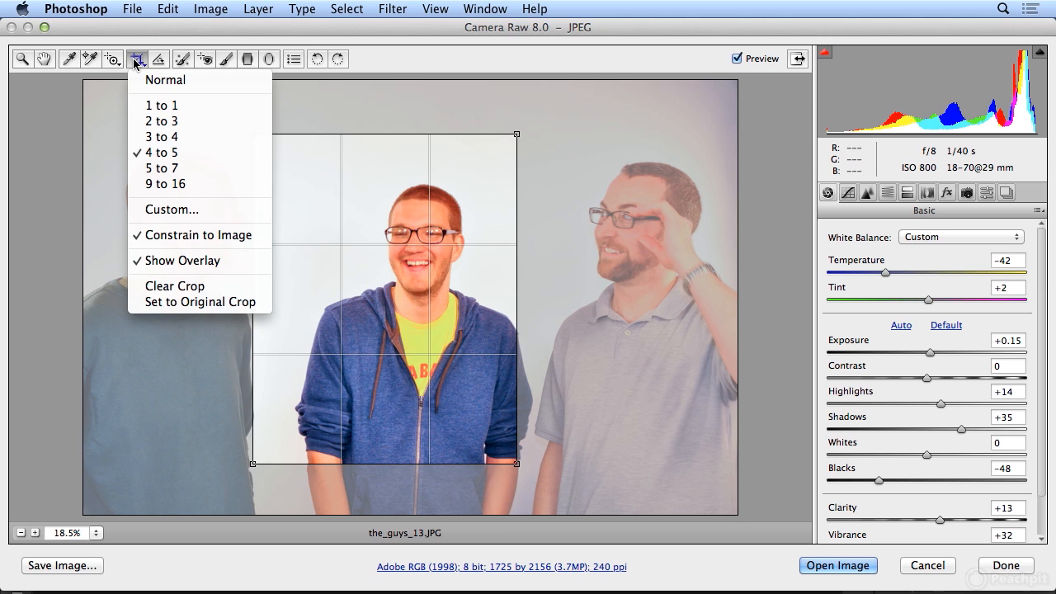
left_click(138, 79)
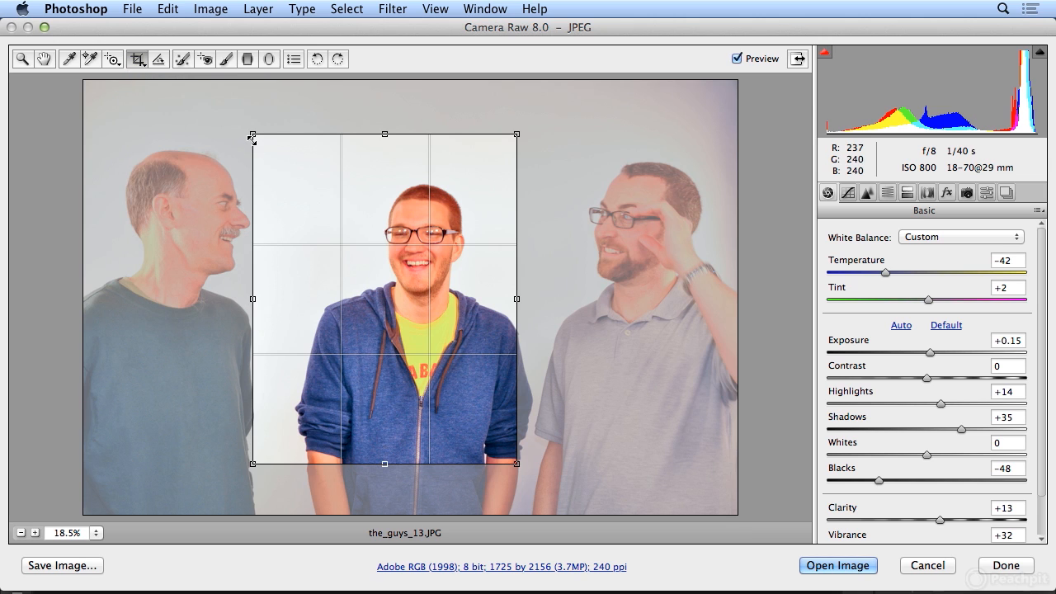
left_click_drag(253, 133, 297, 148)
left_click_drag(406, 464, 406, 412)
left_click_drag(517, 284, 532, 285)
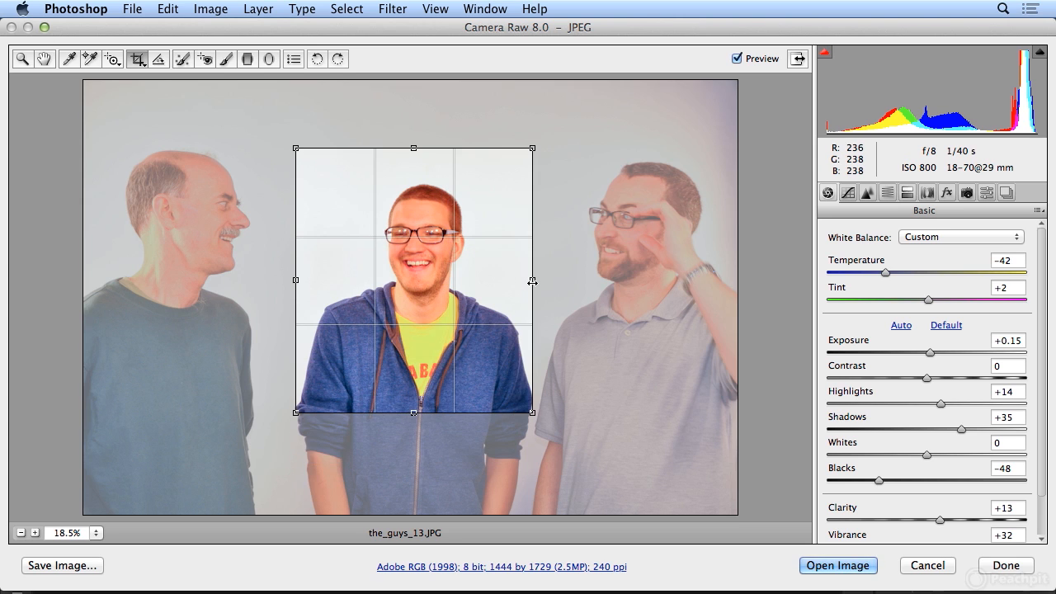
Step: Narrow the crop around the middle man from both sides and raise its upper edge slightly, to about 1374 by 1773 pixels
left_click_drag(294, 283, 311, 282)
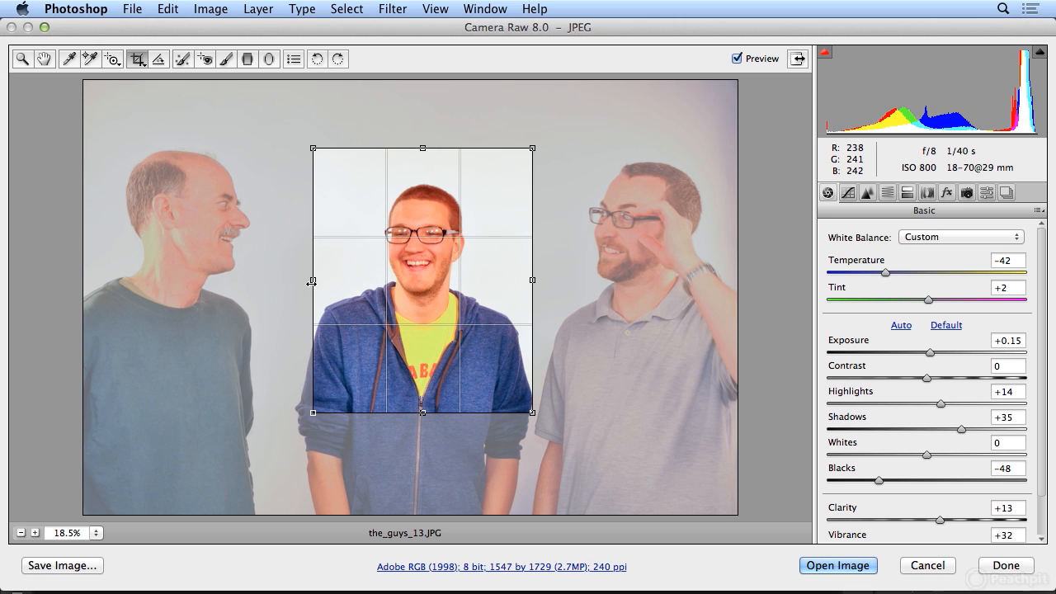
left_click_drag(532, 282, 525, 281)
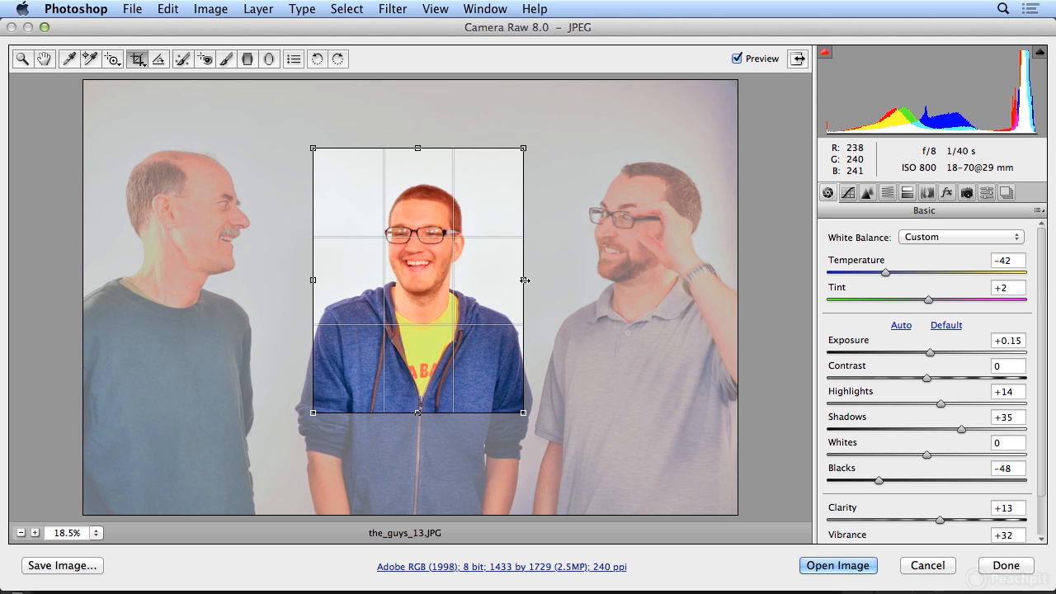
left_click_drag(418, 147, 415, 141)
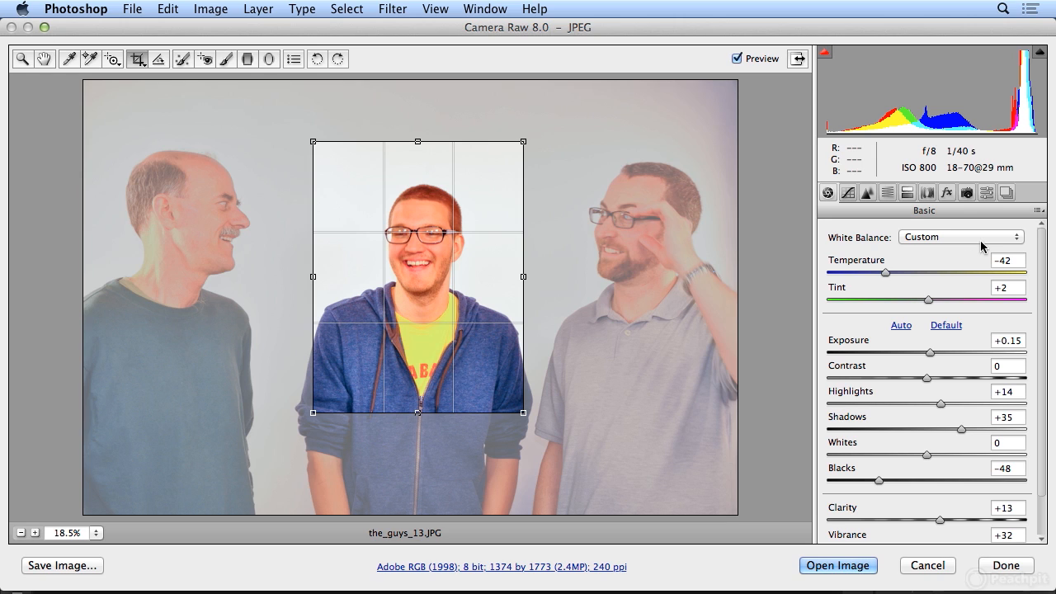
Step: Try a light post-crop vignette with Amount +67, and darken it to an Amount of -74
left_click(948, 197)
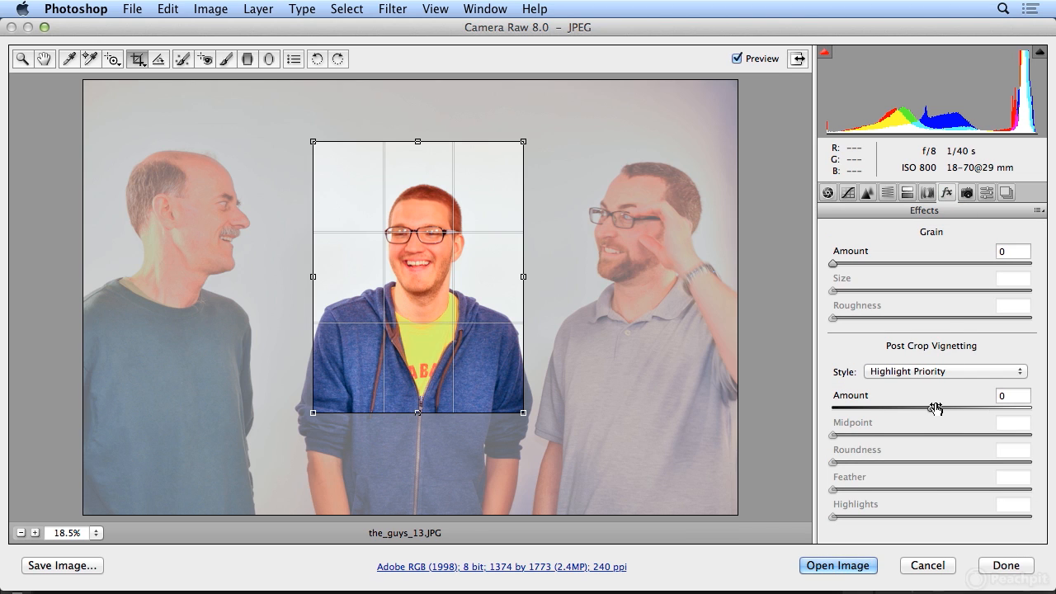
left_click_drag(935, 407, 1000, 419)
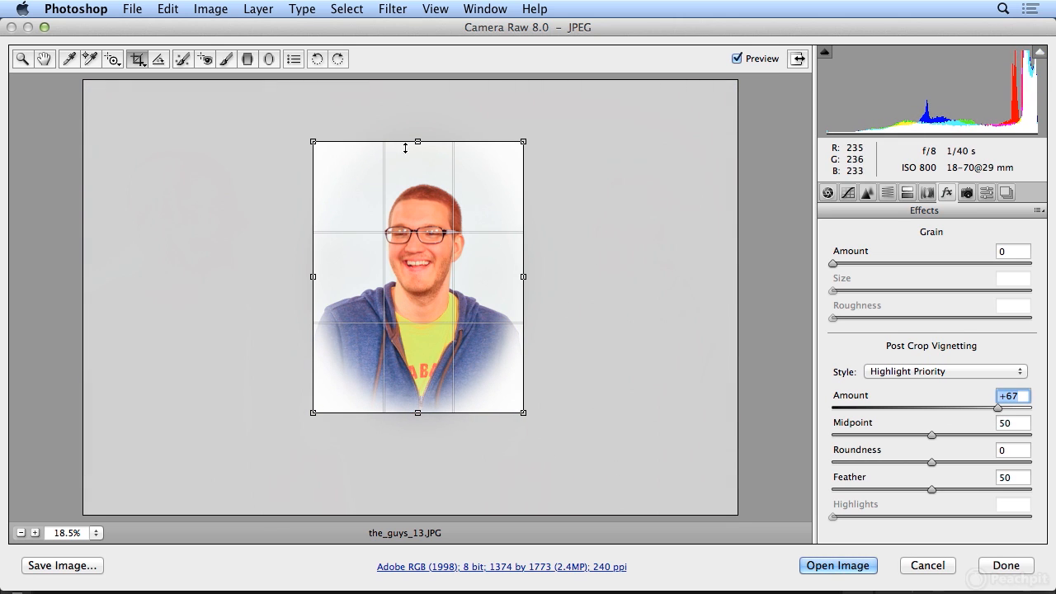
left_click_drag(997, 406, 859, 403)
Step: Tighten the crop to the middle man's head and shoulders, centred on him at about 1119 by 1481 pixels
left_click_drag(417, 412, 418, 368)
left_click_drag(312, 255, 351, 258)
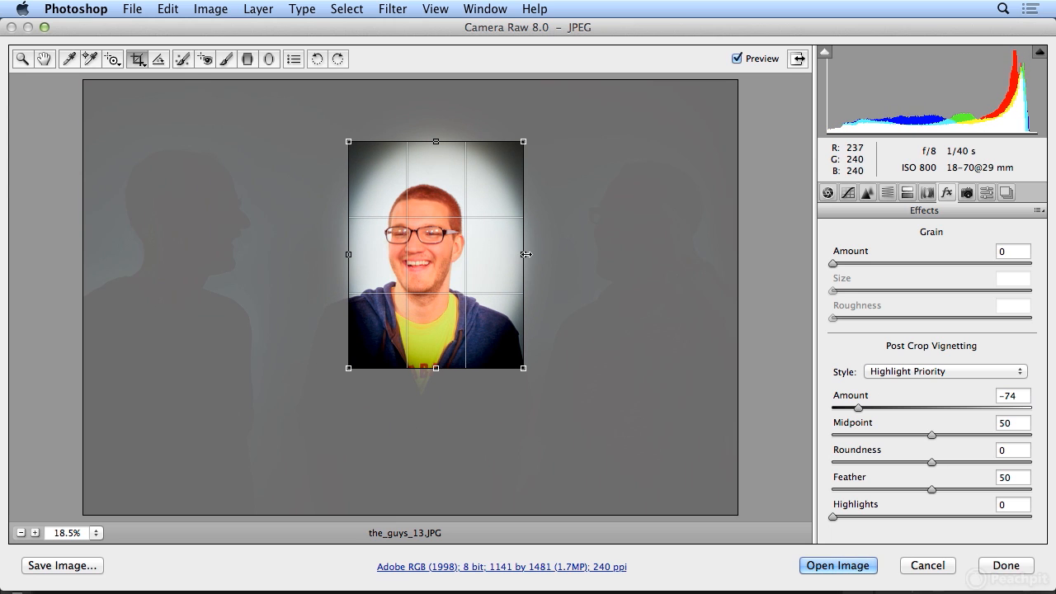
left_click_drag(523, 254, 490, 254)
left_click_drag(348, 254, 334, 254)
left_click_drag(490, 254, 504, 255)
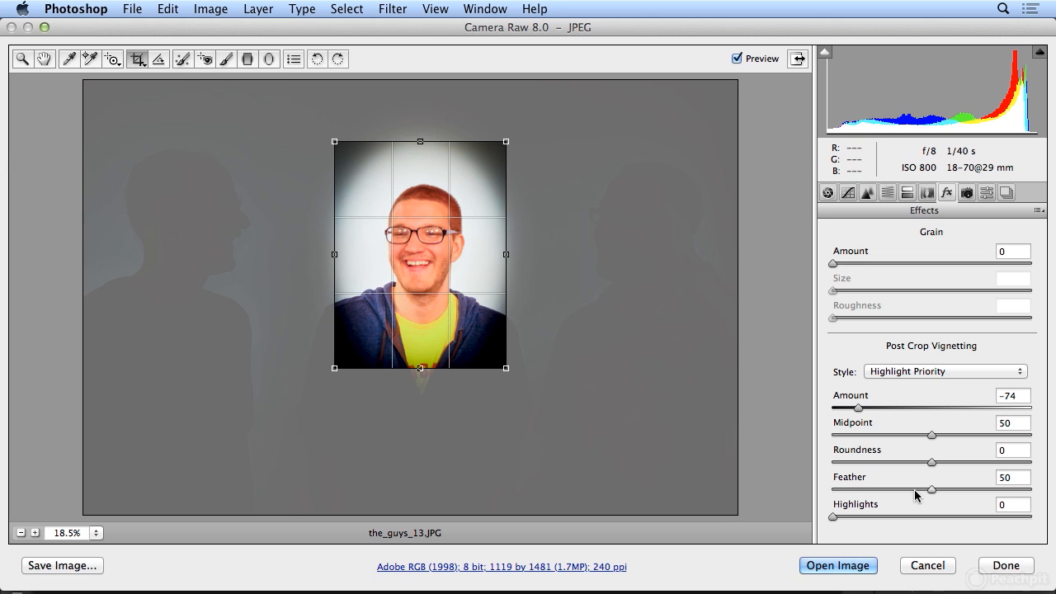
Step: Shape the post-crop vignette into a hard rounded frame with Amount -38, Midpoint 40, Roundness -78 and Feather 0
left_click(865, 408)
left_click_drag(865, 408, 895, 407)
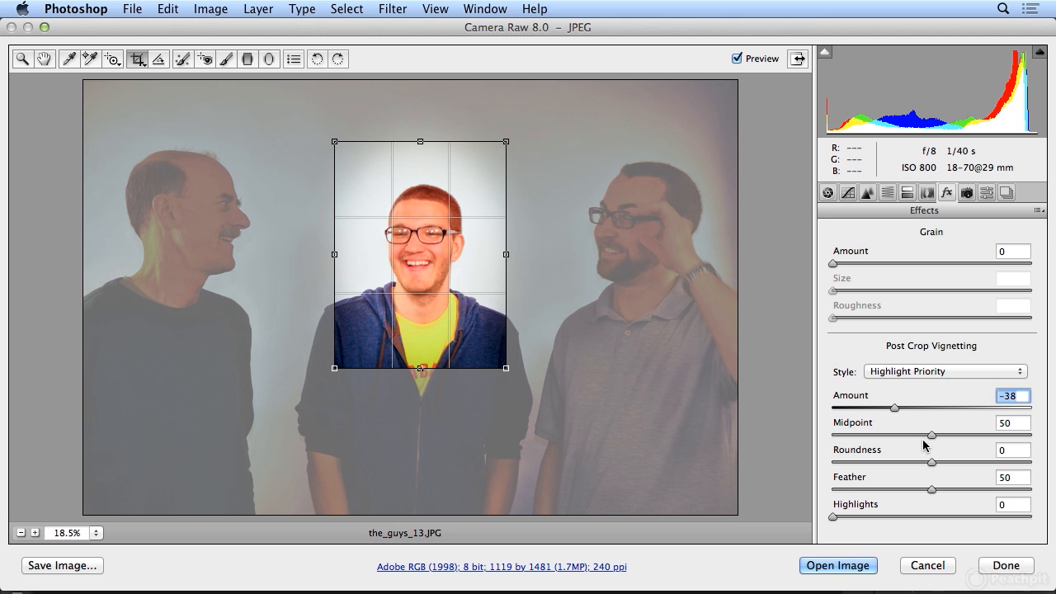
left_click_drag(930, 436, 855, 463)
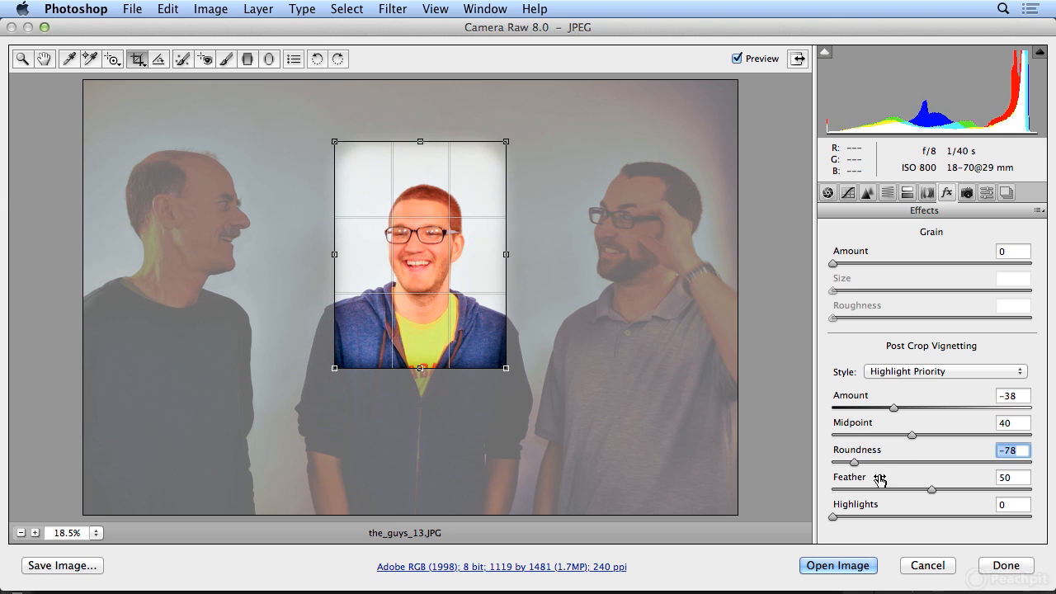
left_click_drag(931, 490, 815, 494)
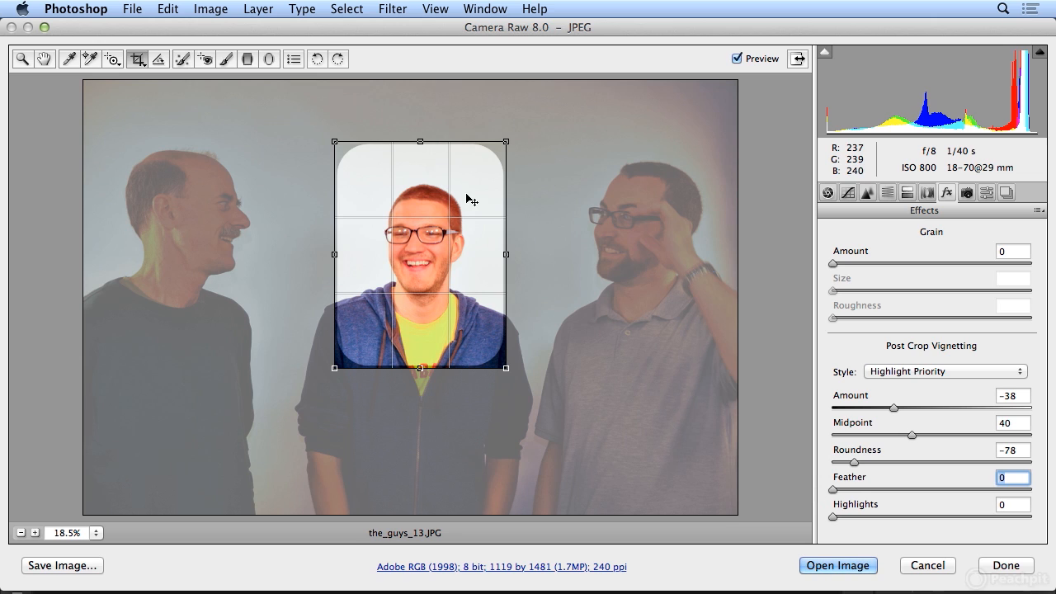
Step: Lower the crop's upper edge to about 1119 by 1351 pixels and set the vignette's Amount to -78 and Midpoint to 16
left_click_drag(420, 141, 422, 163)
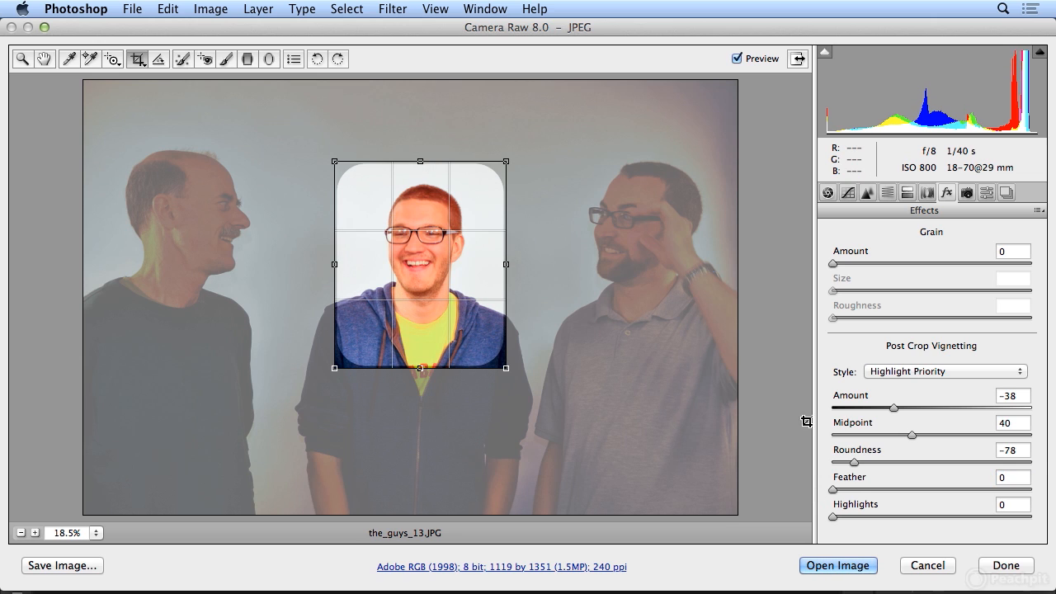
left_click_drag(893, 408, 854, 407)
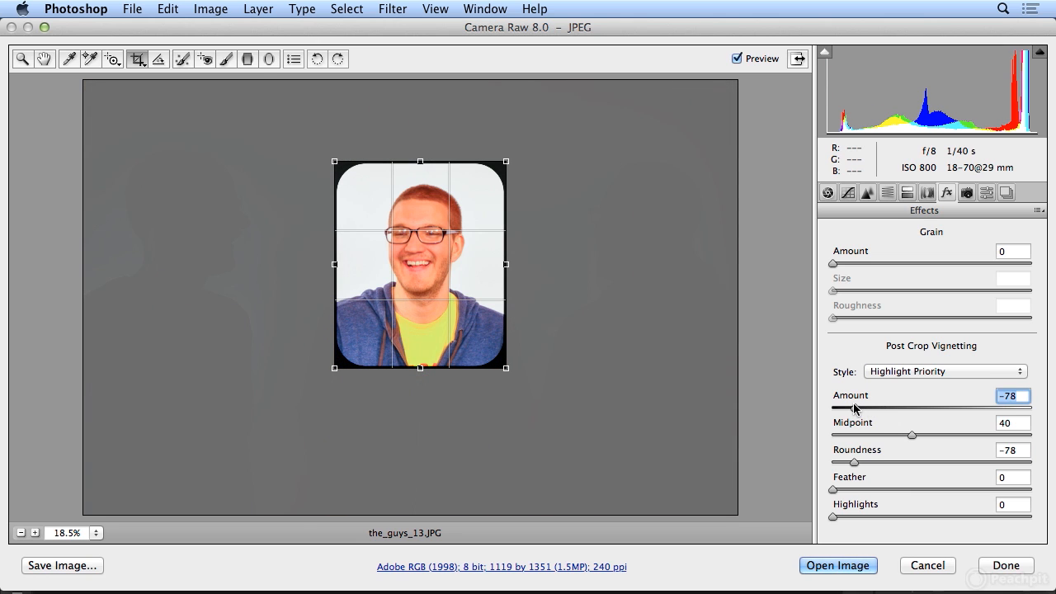
left_click_drag(912, 435, 863, 445)
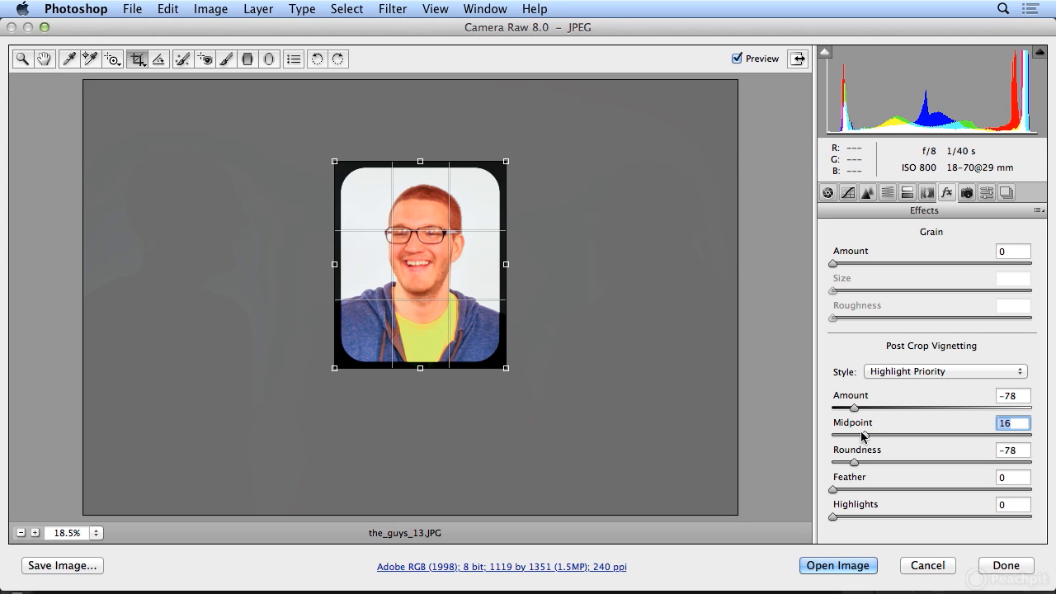
Step: Raise the crop's upper edge slightly to about 1119 by 1373 pixels and save the Camera Raw edits without opening the image
left_click_drag(421, 161, 421, 158)
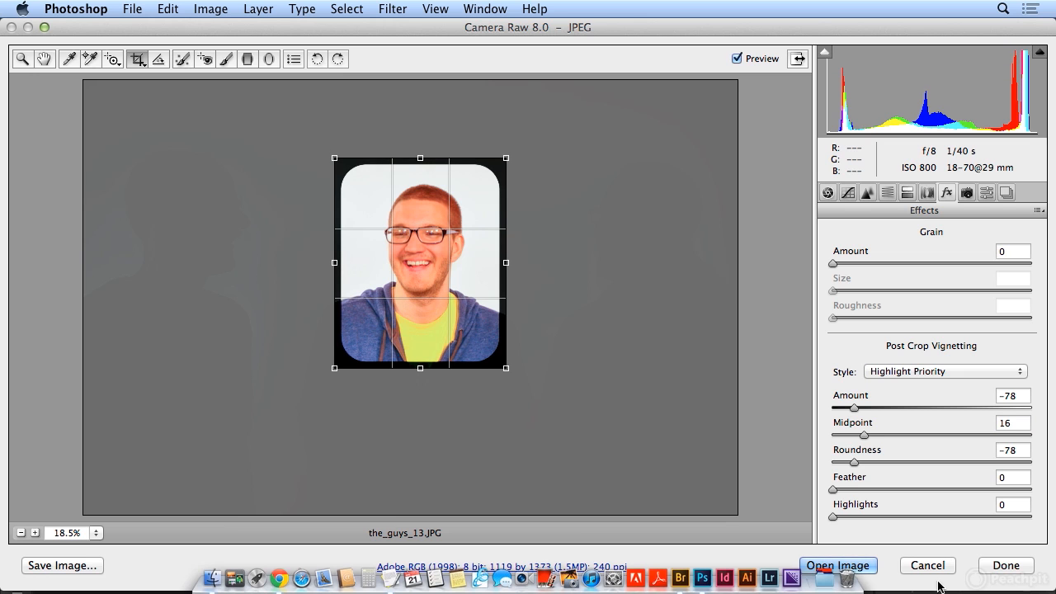
left_click(1006, 566)
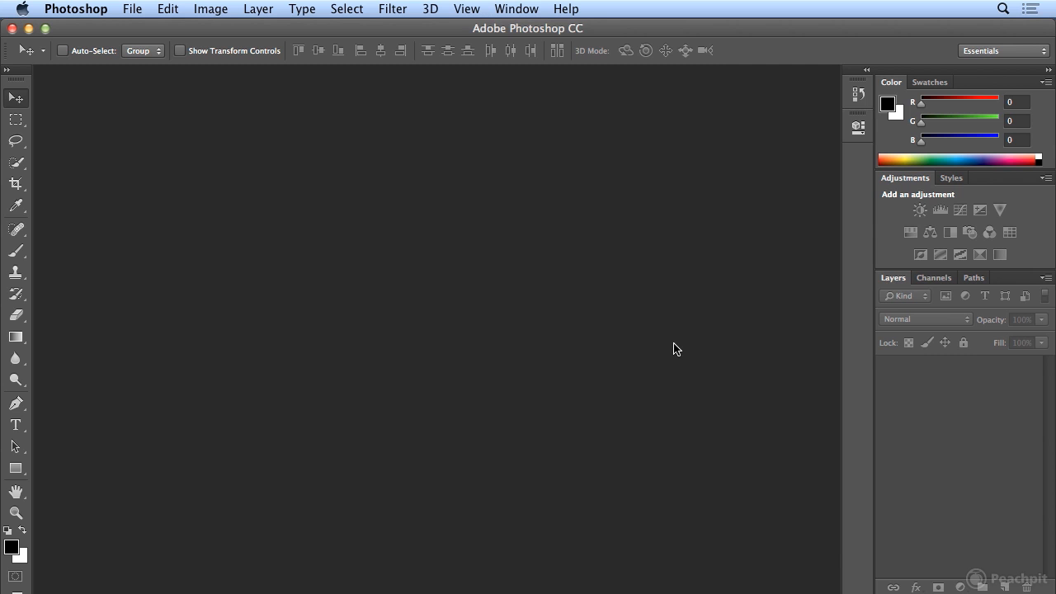